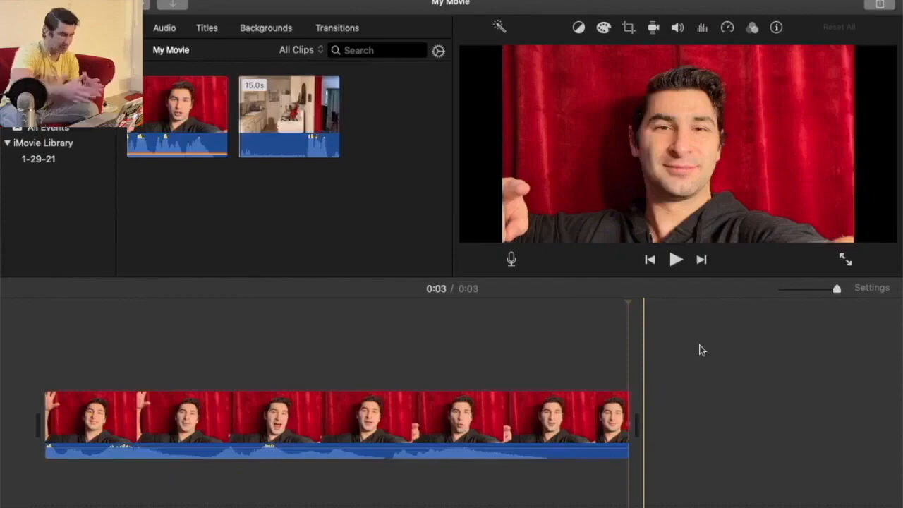
- Add the face photo from the desktop above the video clip in the timeline, over the middle part of the clip
key(space)
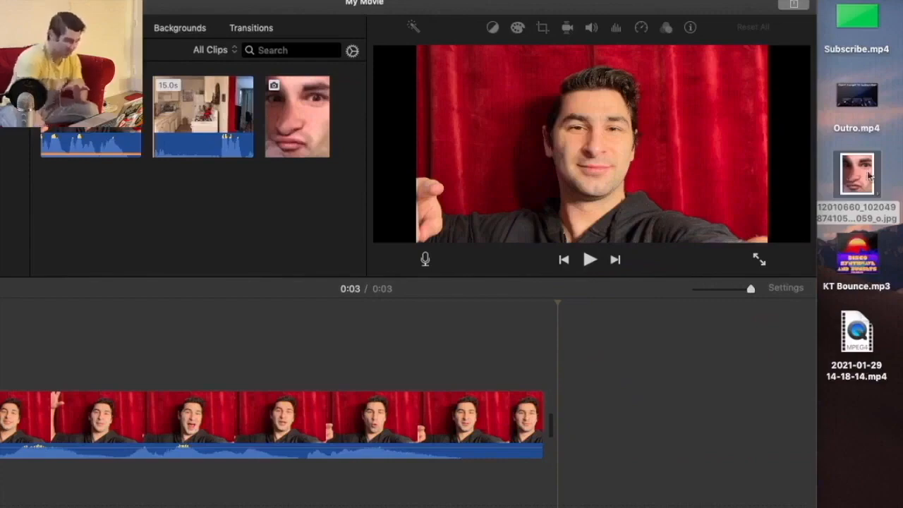
drag(869, 176, 492, 347)
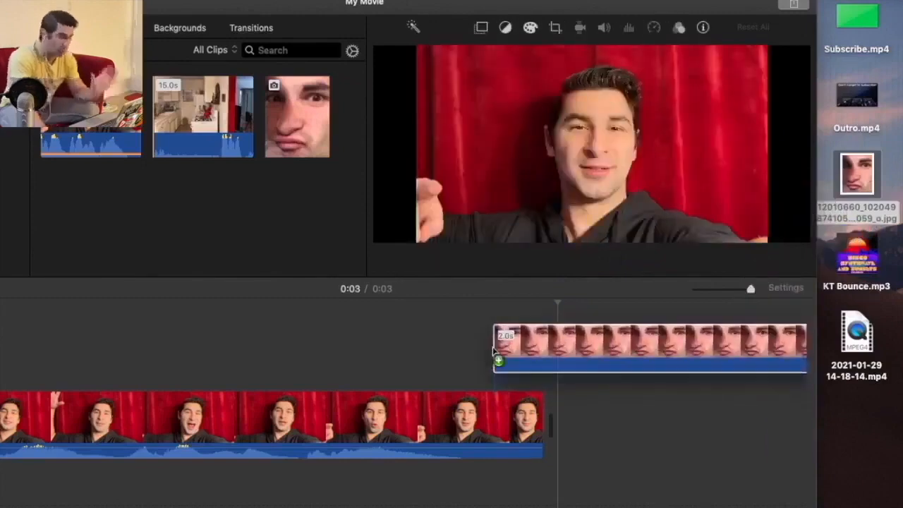
drag(493, 346, 141, 346)
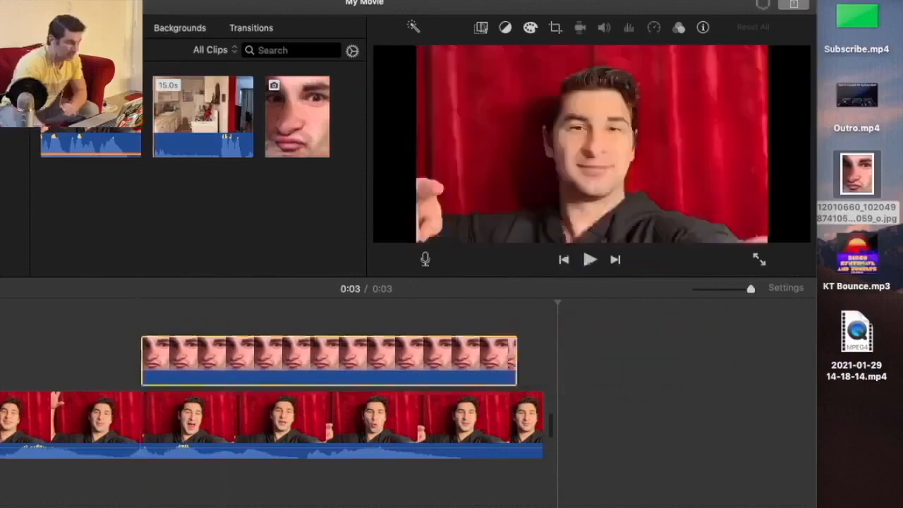
- Choose Cutaway as the overlay type for the face photo above the video clip
click(480, 27)
click(460, 53)
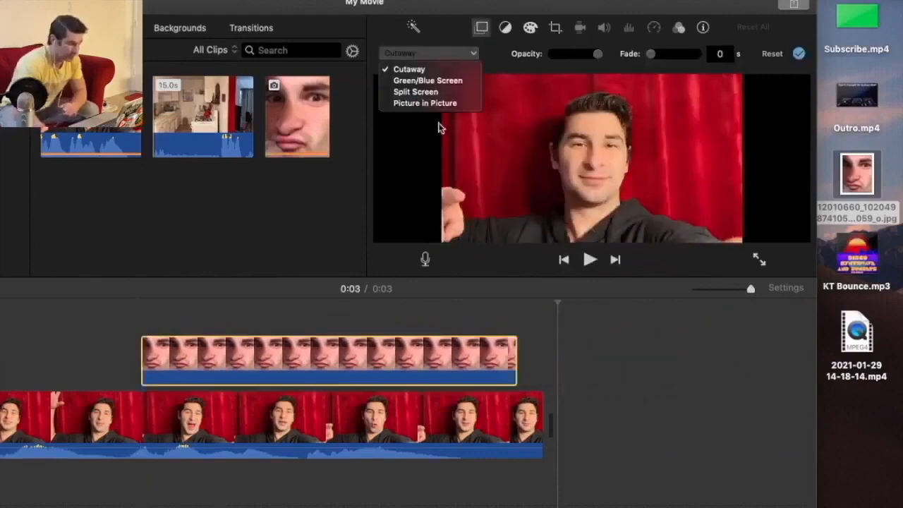
click(447, 71)
- Shift the photo cutaway slightly earlier over the video clip, apply the overlay settings, and play the movie from the start
drag(444, 5, 529, 4)
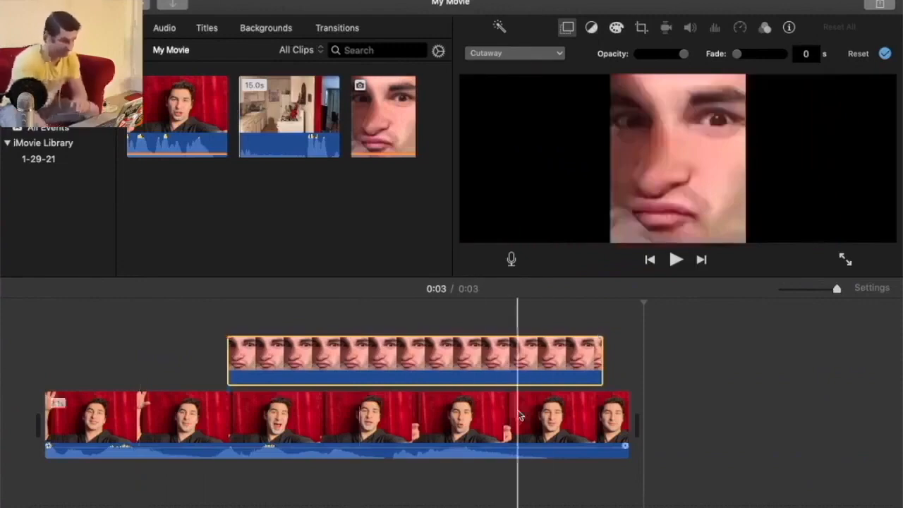
drag(467, 357, 392, 353)
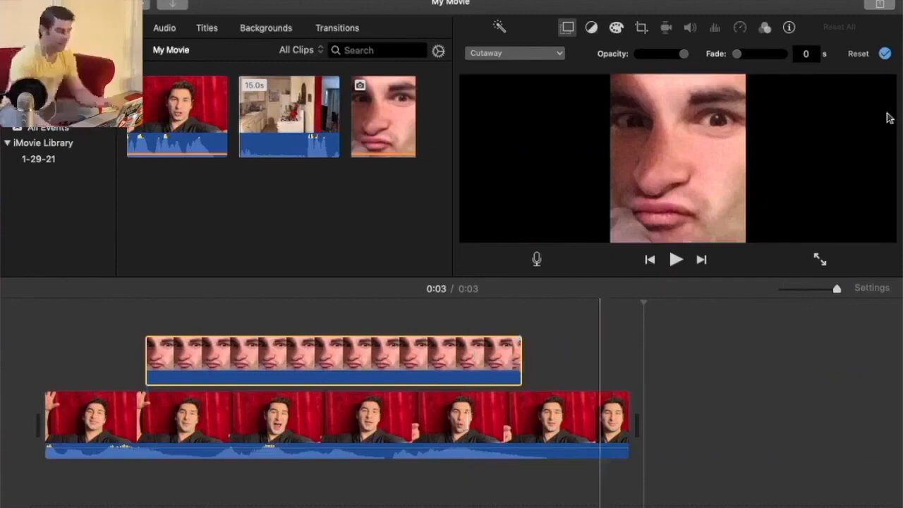
click(884, 55)
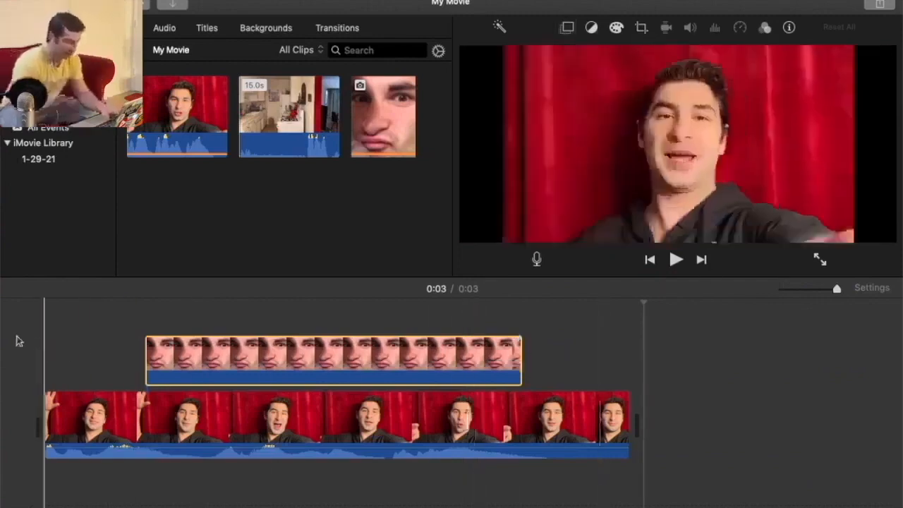
key(space)
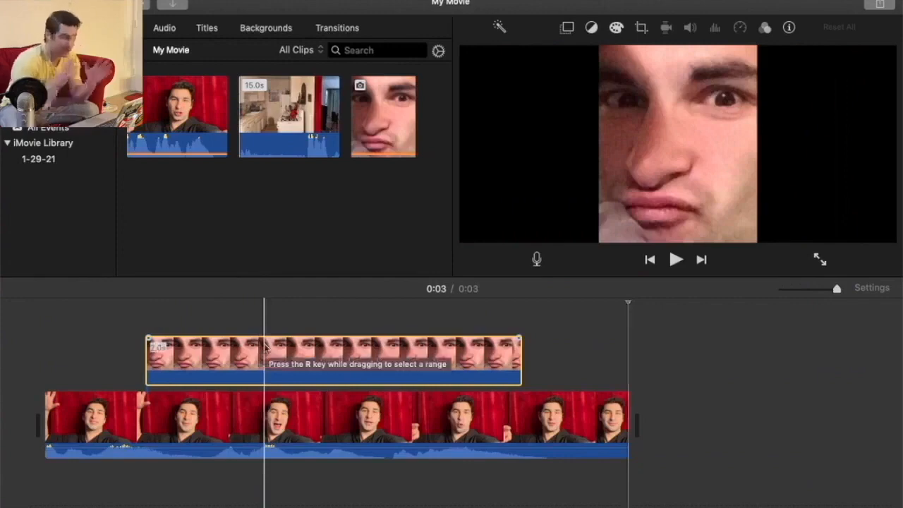
- Try the photo after the video clip, return it above the clip as a cutaway, and play the movie
drag(265, 346, 811, 388)
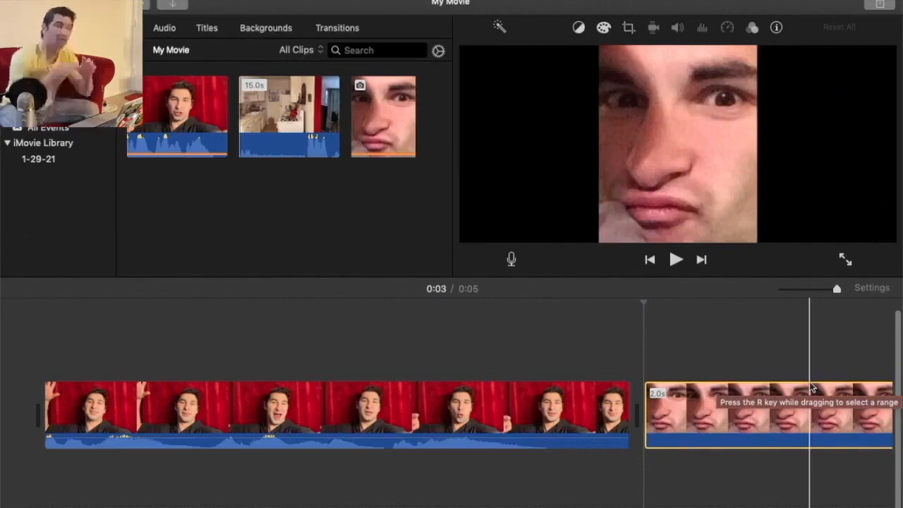
drag(812, 388, 336, 349)
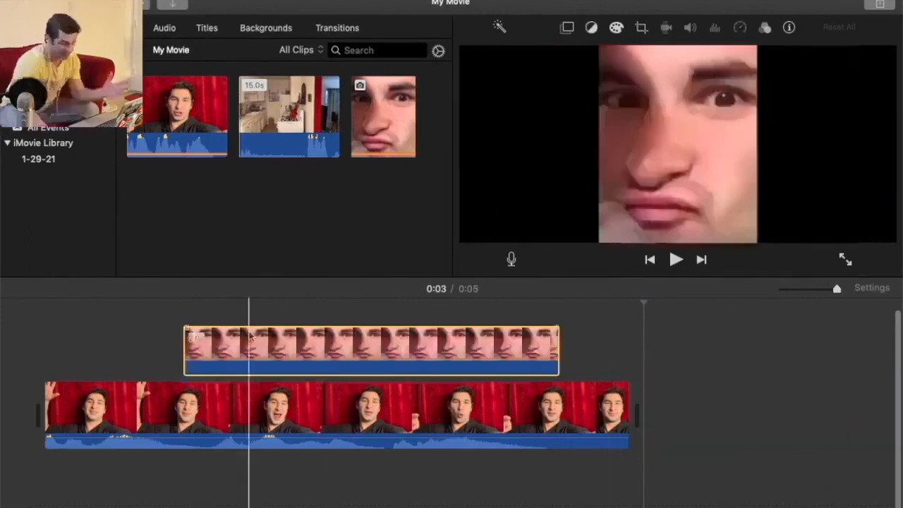
click(64, 326)
key(space)
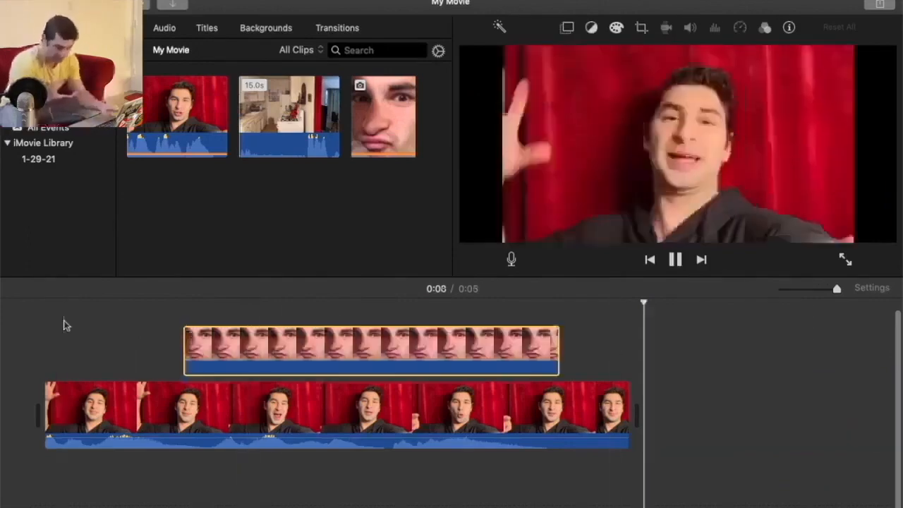
key(space)
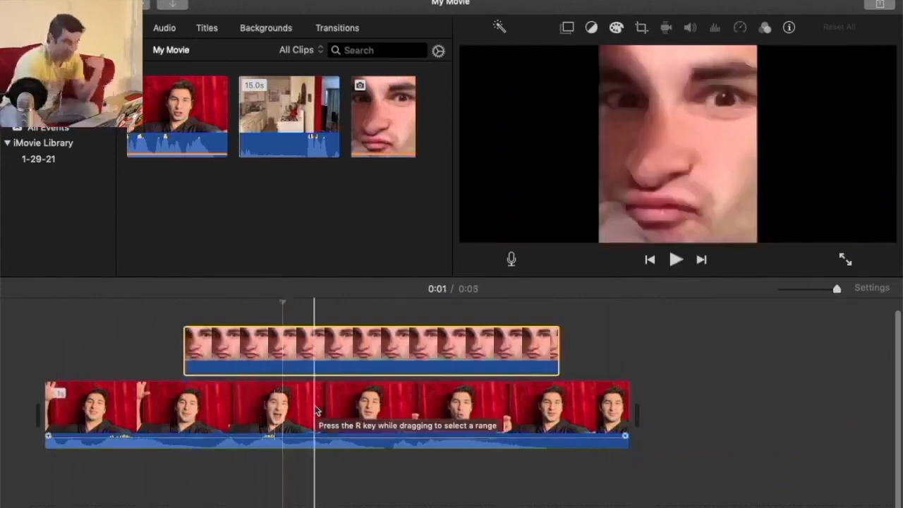
- Place the photo after the video clip on the main track and detach the video clip's audio
drag(205, 349, 719, 369)
right_click(459, 416)
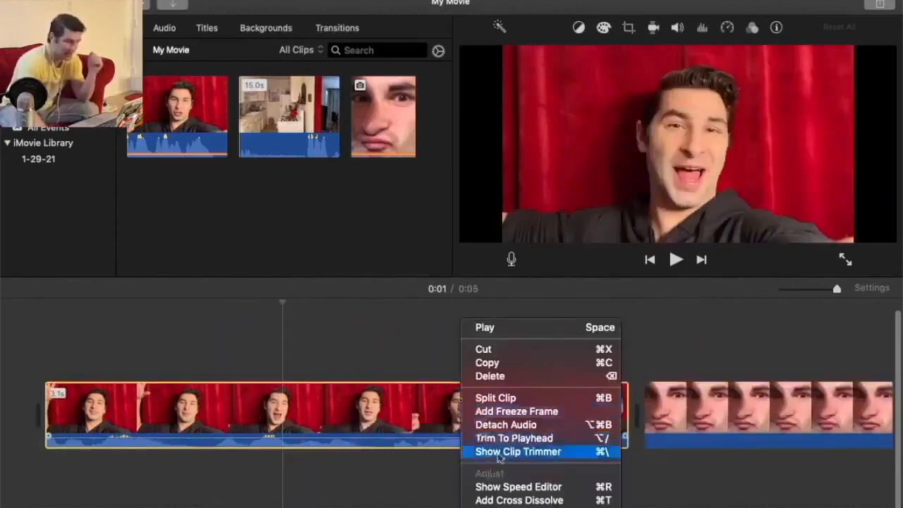
click(508, 424)
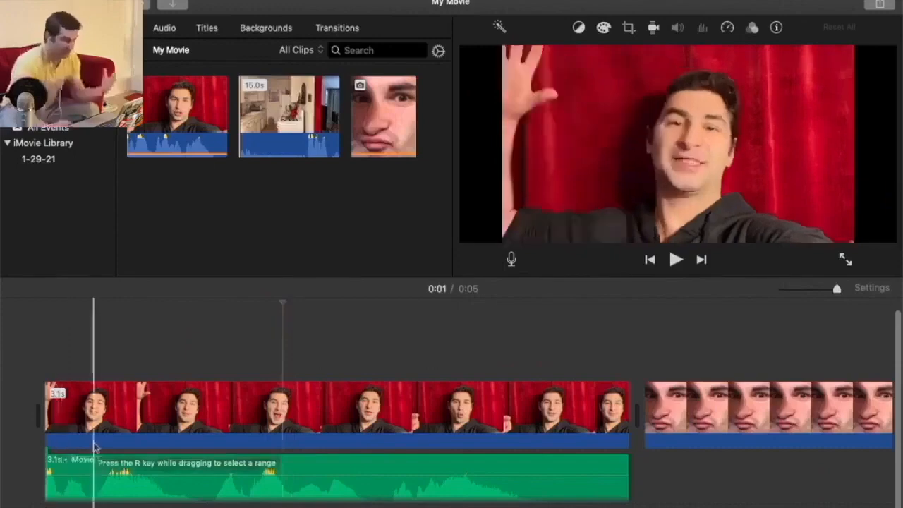
- Move the detached audio beneath the photo and delete the video clip from the timeline
drag(96, 466, 649, 457)
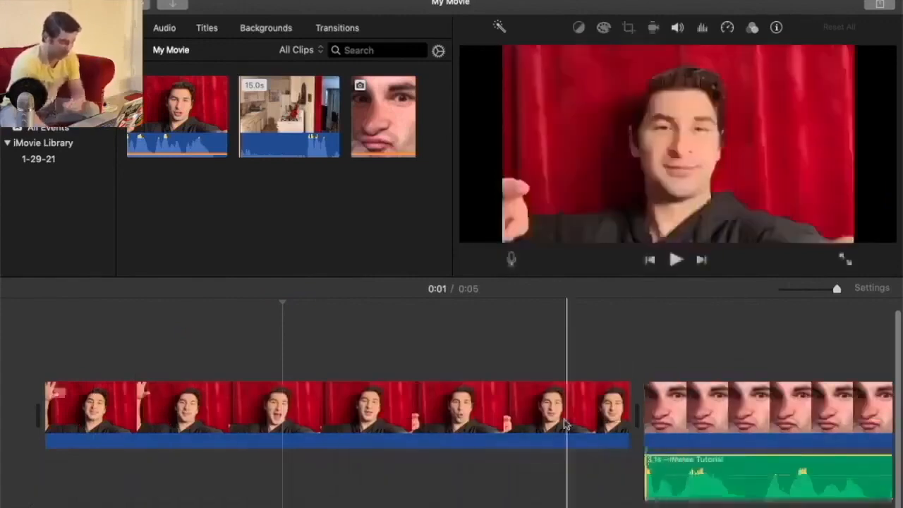
click(555, 413)
key(Delete)
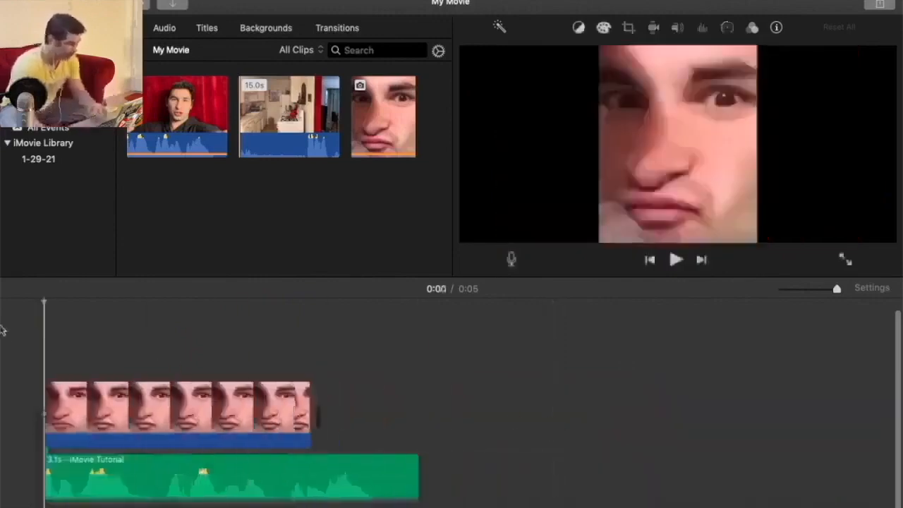
- Play the photo with its audio, extend the photo to match the audio's 3.1 s length, and replay it
key(space)
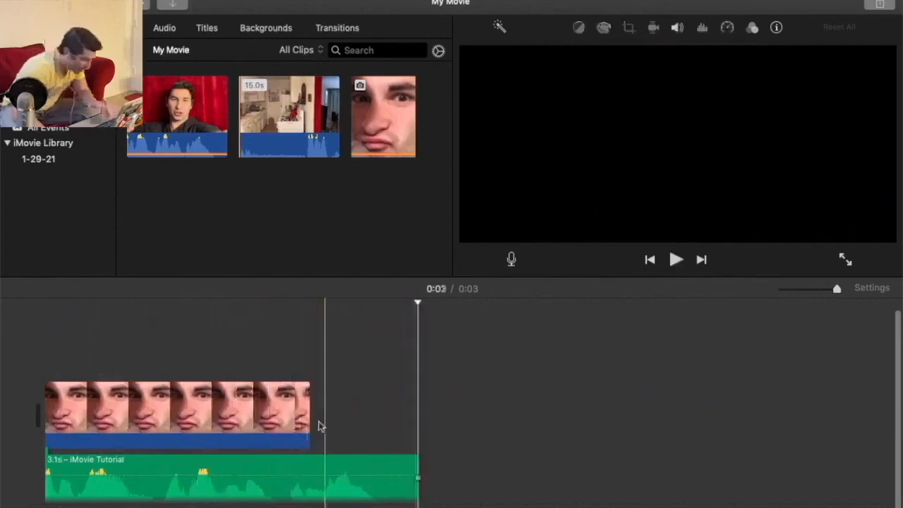
drag(312, 414, 469, 403)
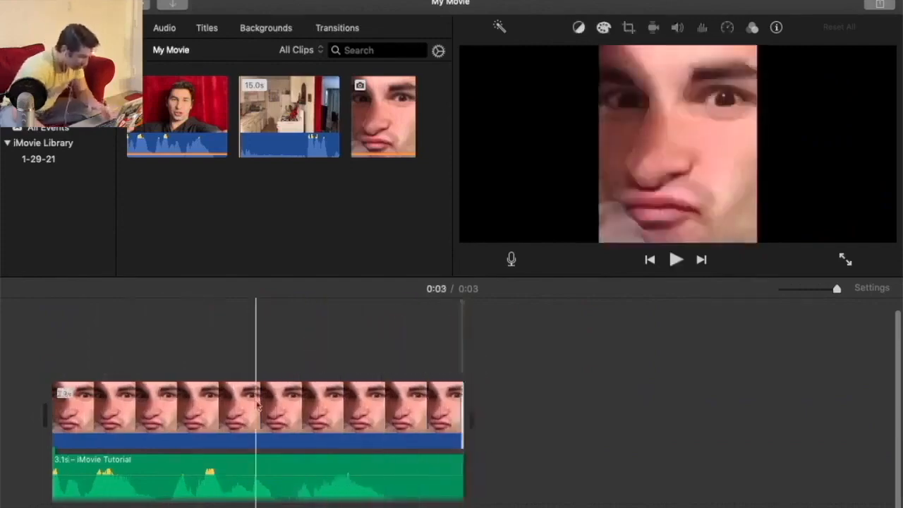
key(space)
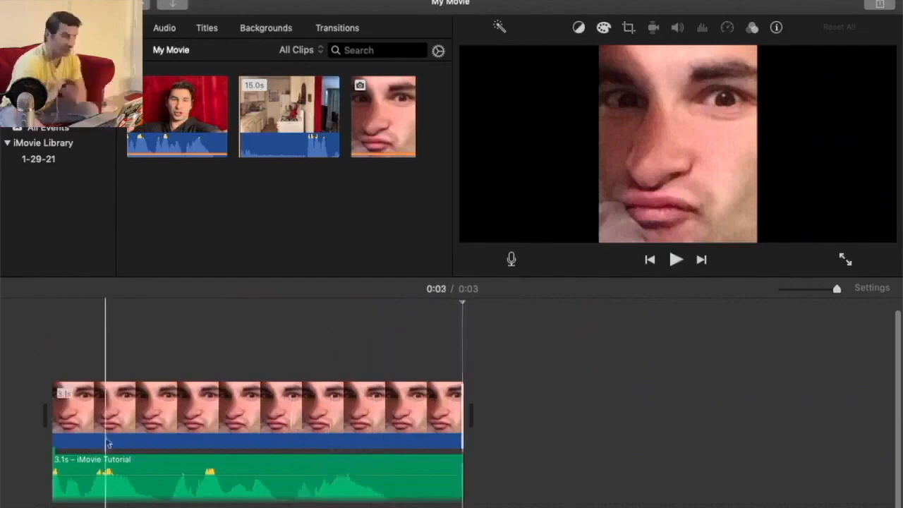
- Replace the detached audio with Audio.wav from the desktop, align it with the start of the photo, and play it
click(120, 462)
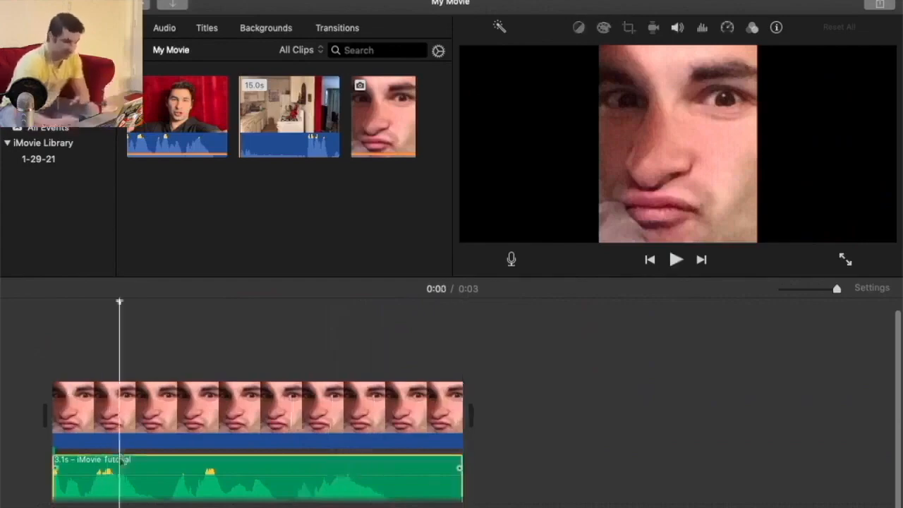
key(Delete)
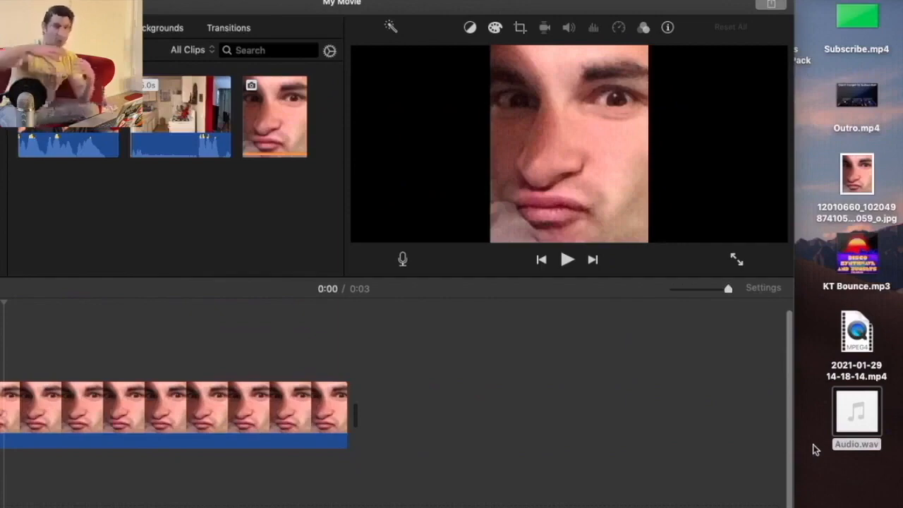
mouse_move(872, 399)
drag(871, 399, 287, 467)
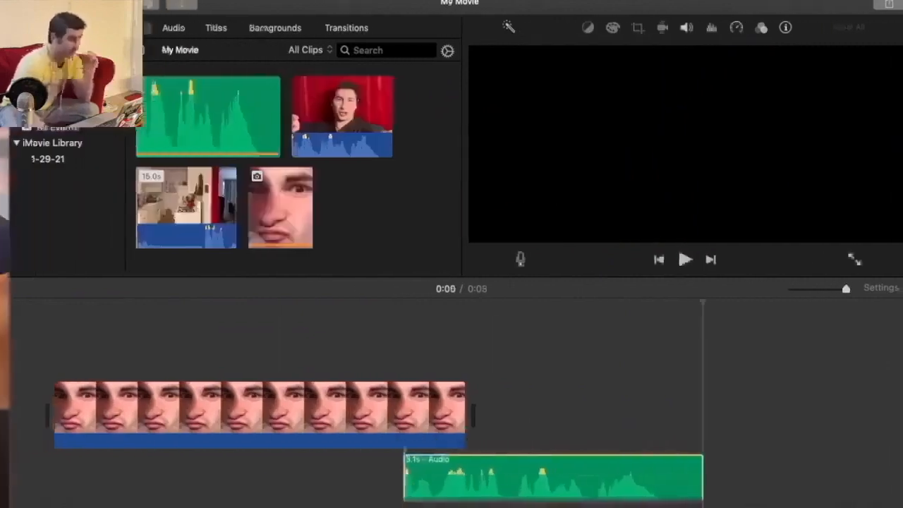
drag(480, 462, 99, 455)
key(space)
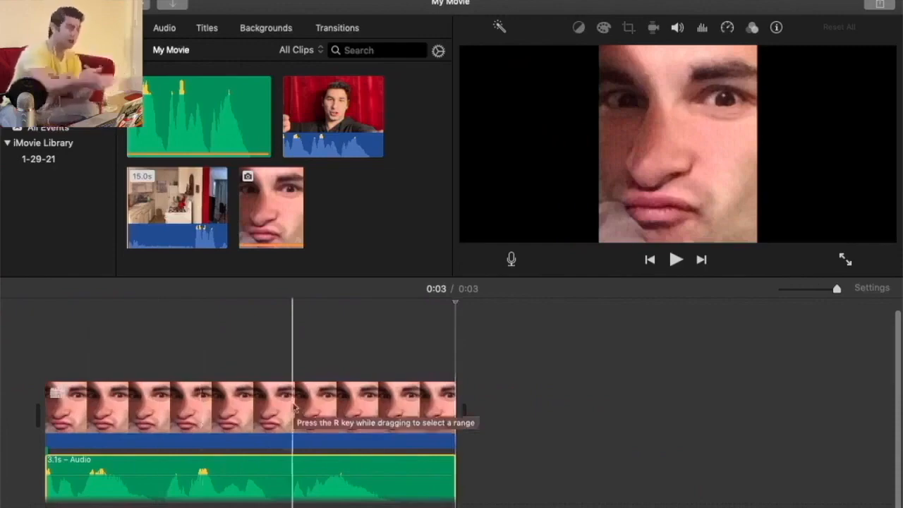
- Add the 3.1 s red-curtain video clip after the photo and move the Audio track beneath that clip
drag(315, 113, 487, 416)
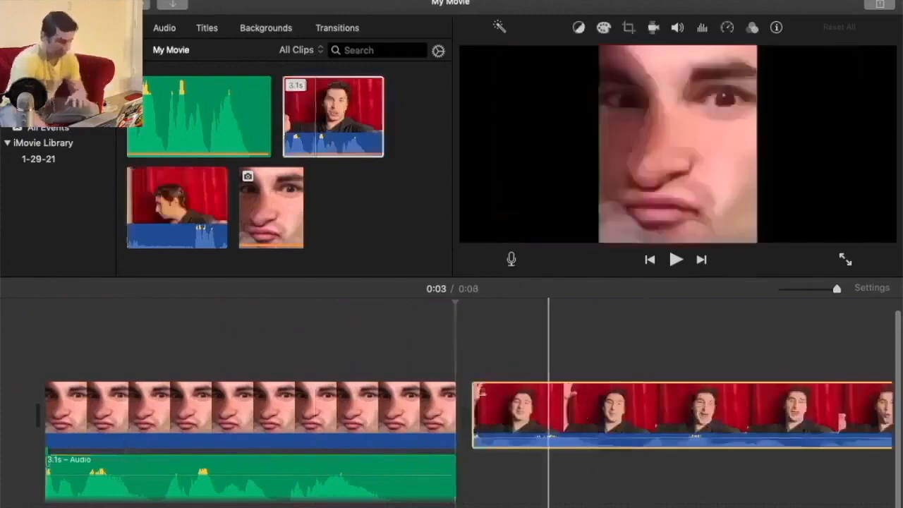
scroll(635, 427, right, 5)
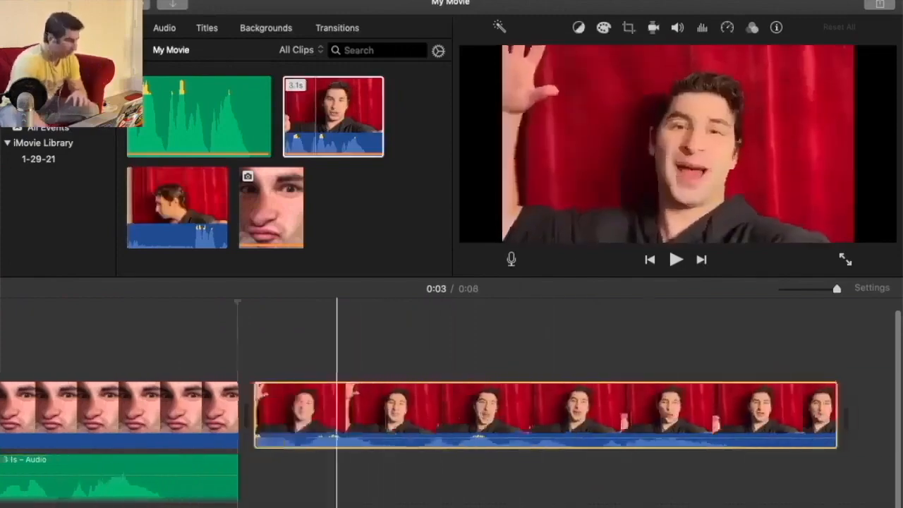
scroll(113, 437, left, 5)
drag(113, 469, 614, 462)
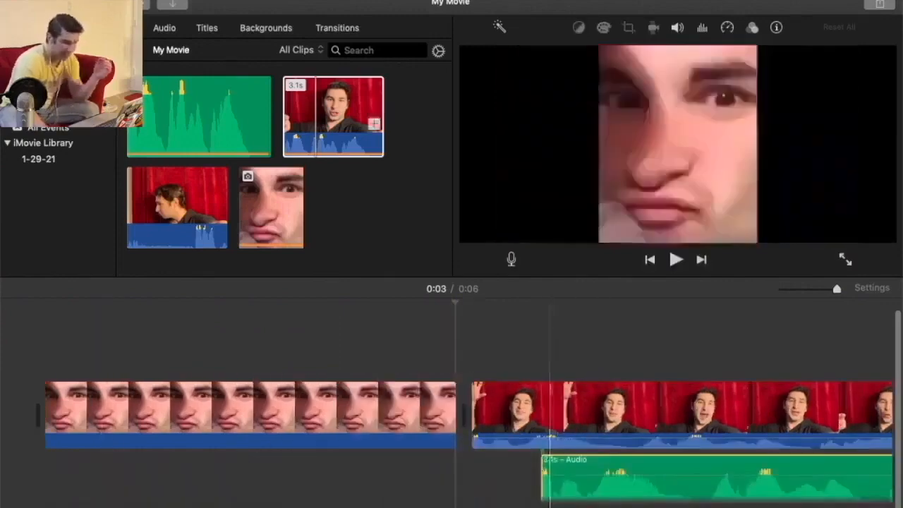
- Delete the photo from the timeline and play the remaining video clip with the added Audio track
scroll(519, 490, right, 3)
click(271, 427)
key(Delete)
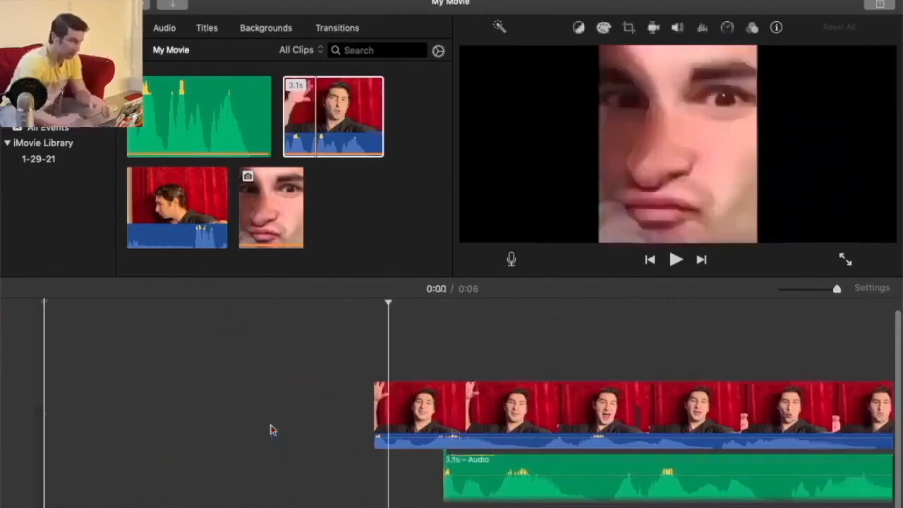
key(space)
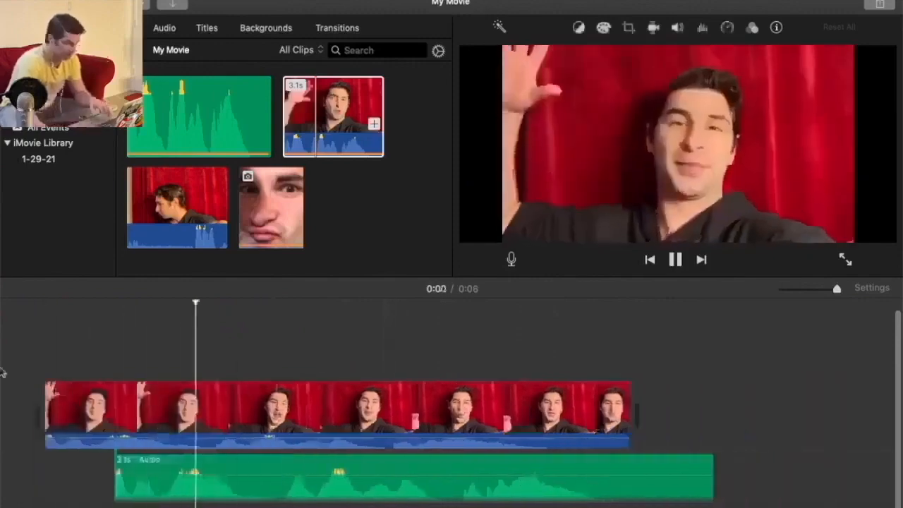
key(space)
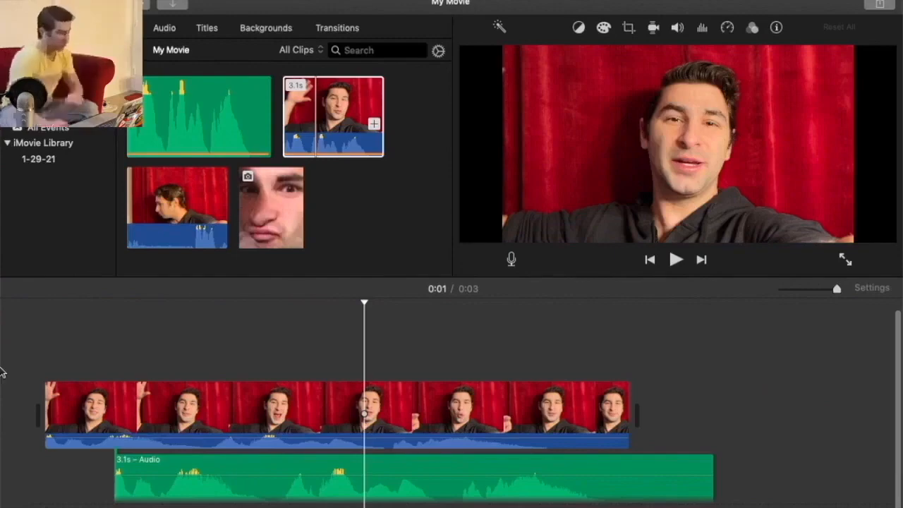
- Mute the video clip's own sound, align the Audio track with the clip's start, and play the synced result
drag(177, 436, 178, 448)
drag(404, 464, 329, 465)
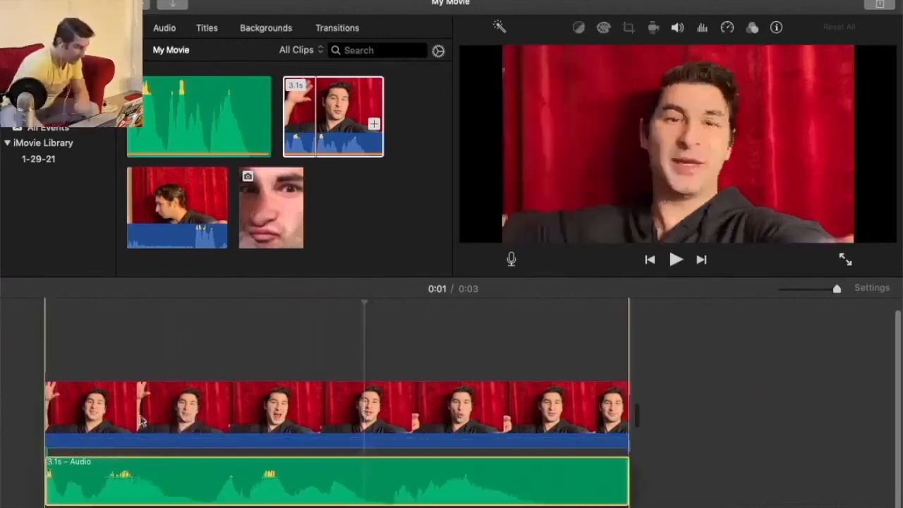
key(space)
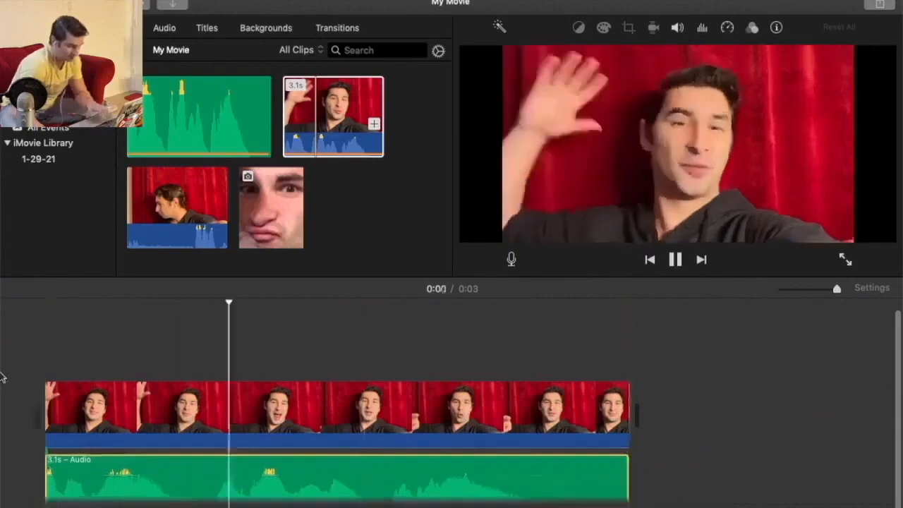
key(space)
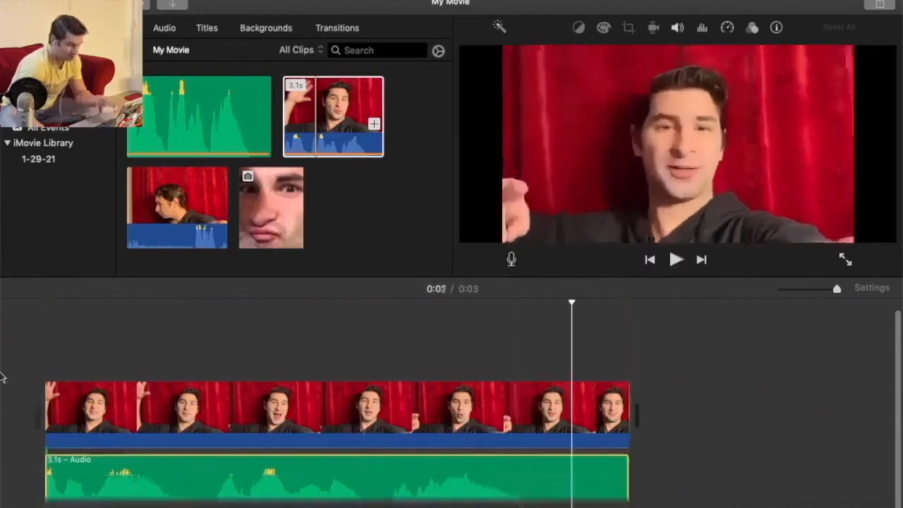